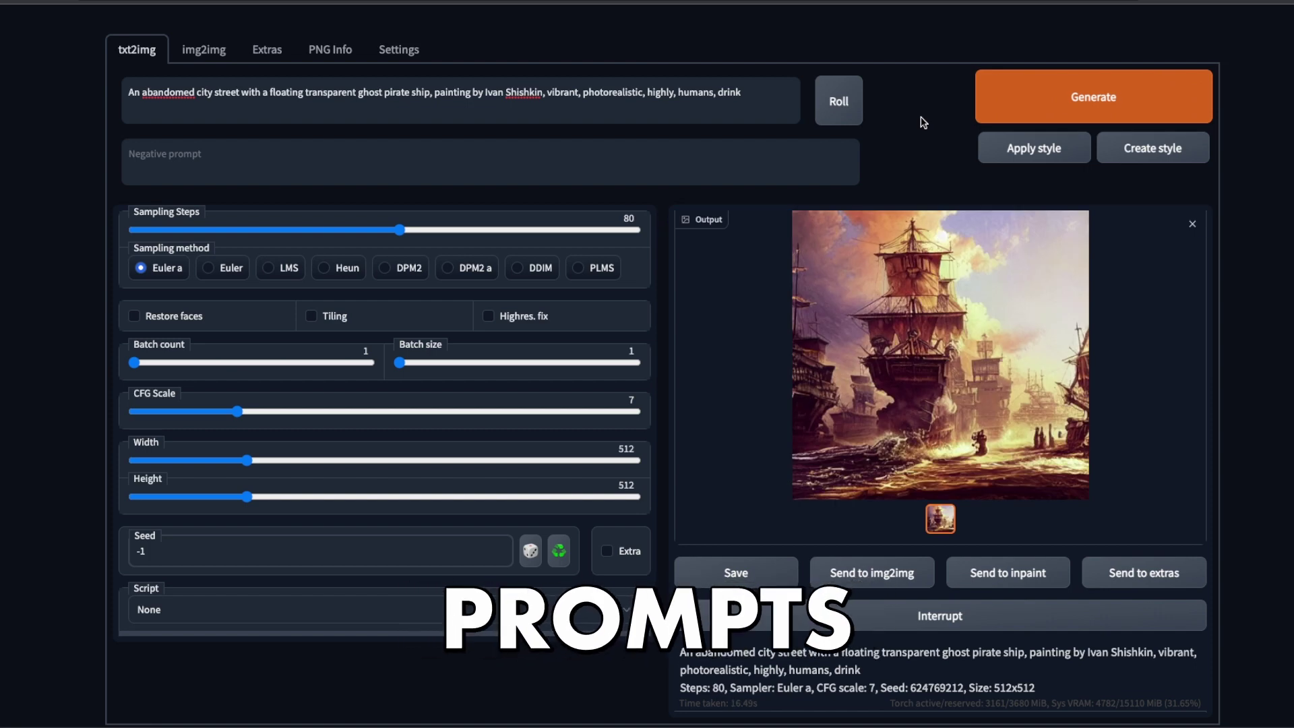
- View the pirate-ship example full screen, then follow the README's Google Colab link under Installation
click(904, 367)
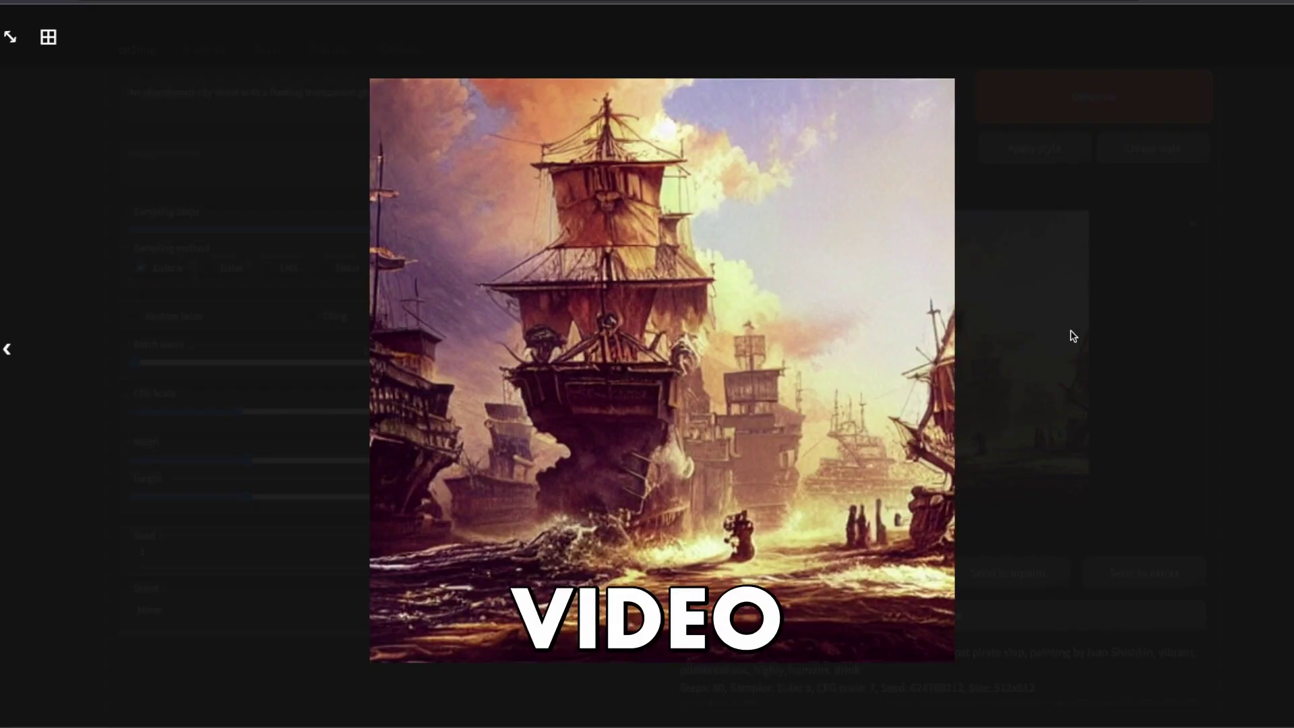
click(1073, 336)
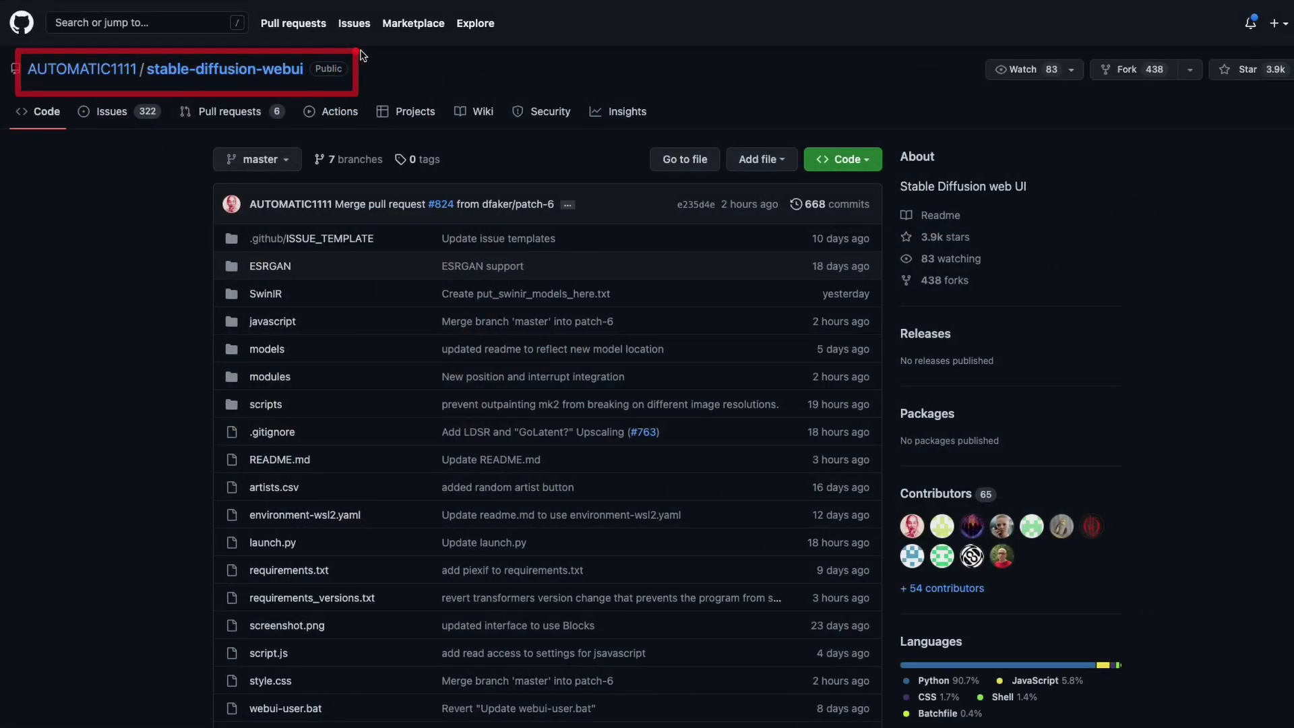
scroll(156, 414, down, 12)
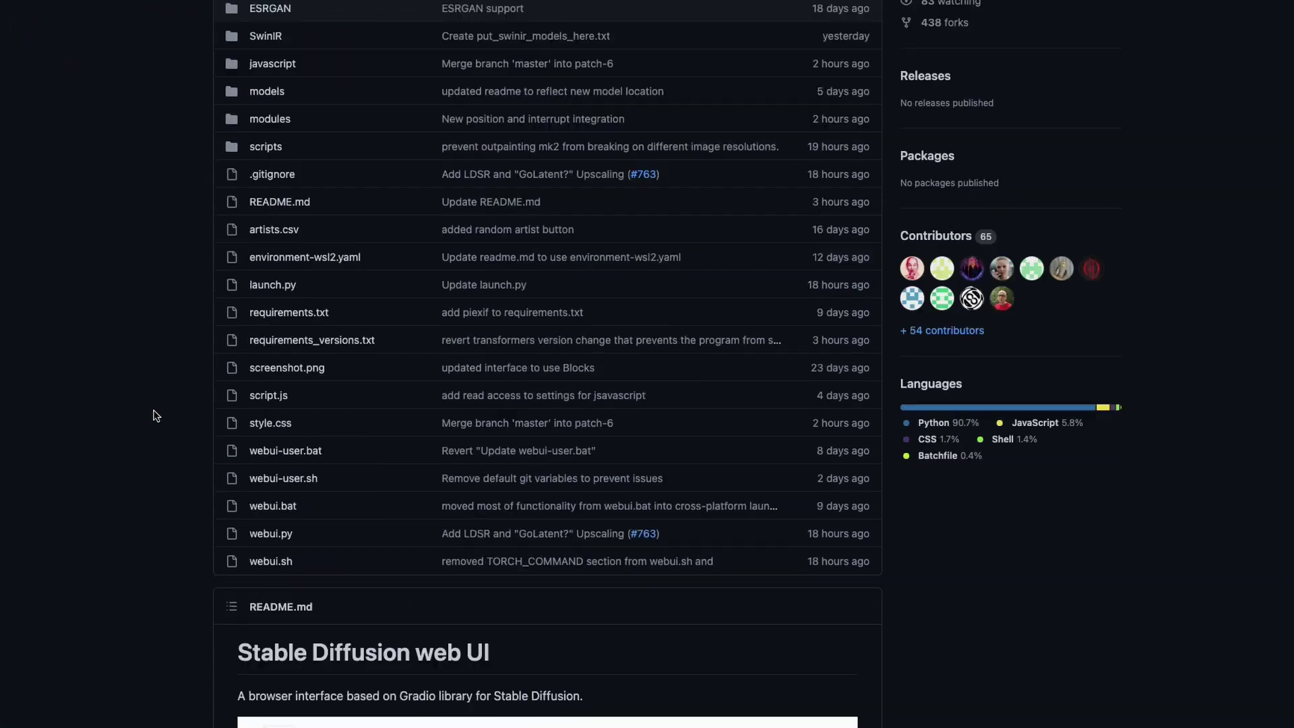
scroll(258, 383, down, 15)
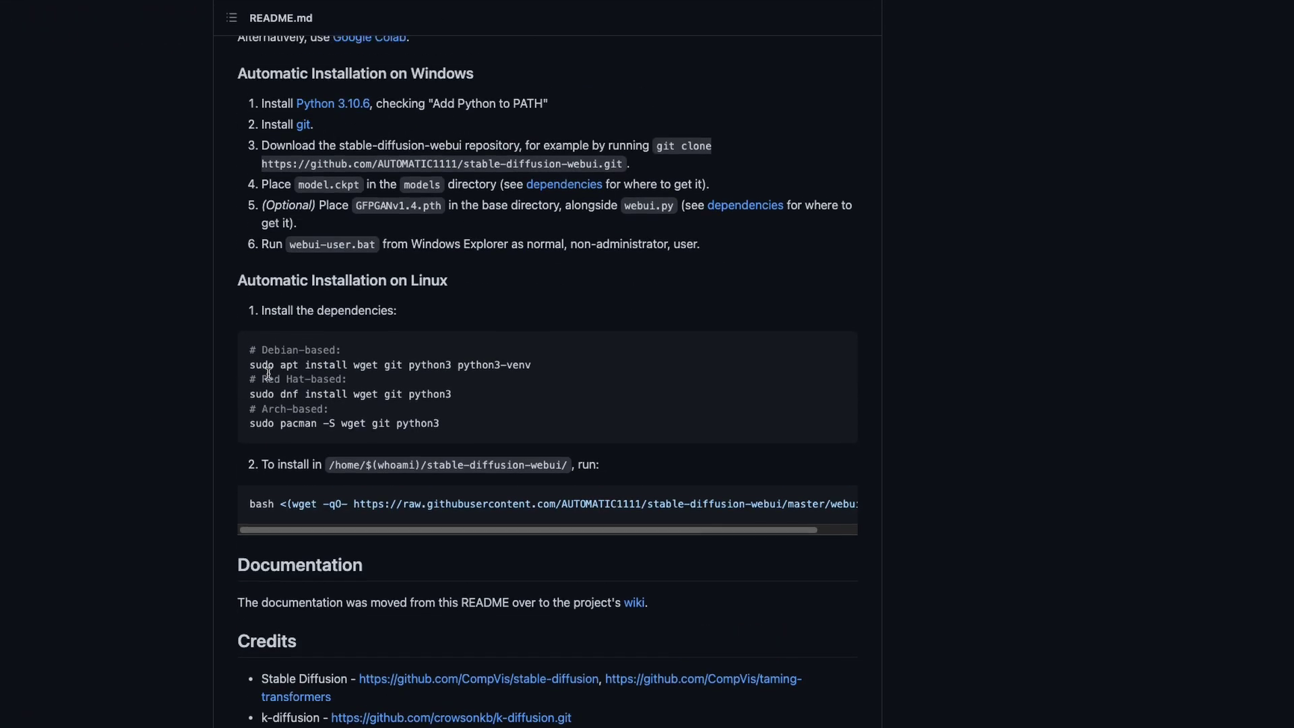
scroll(266, 374, up, 4)
scroll(263, 374, down, 10)
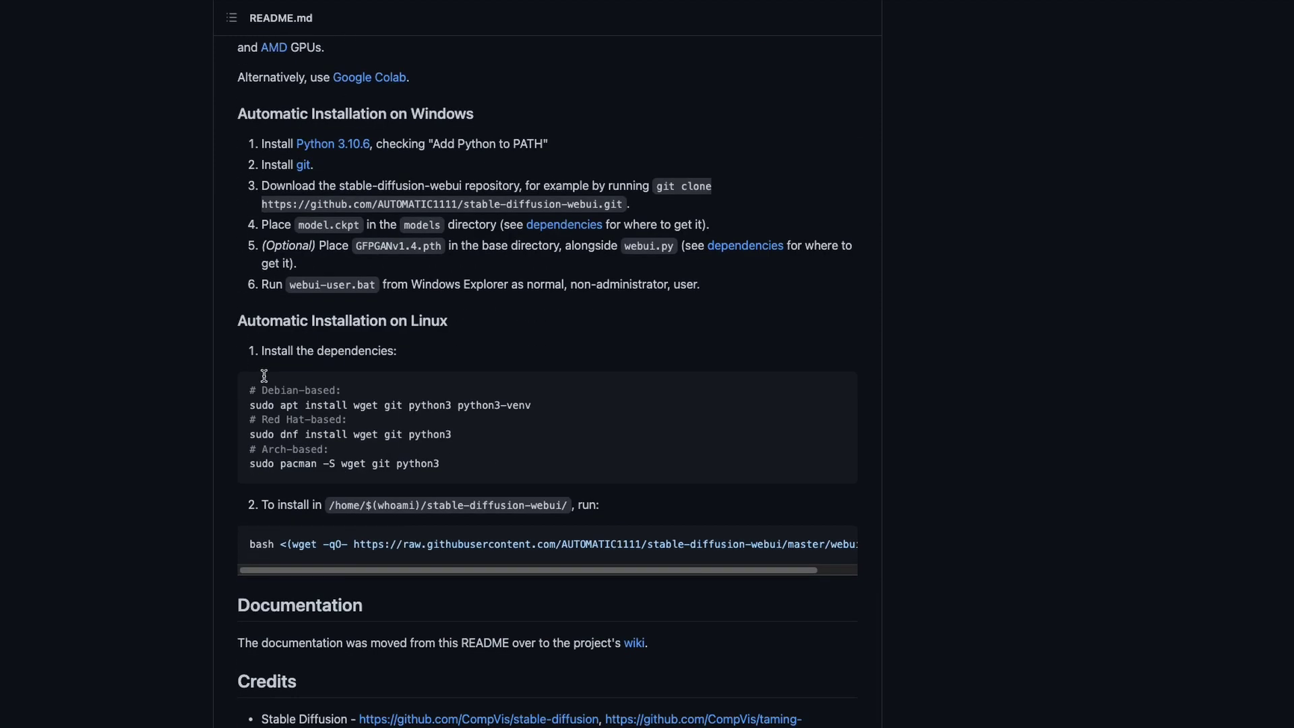
scroll(210, 407, up, 12)
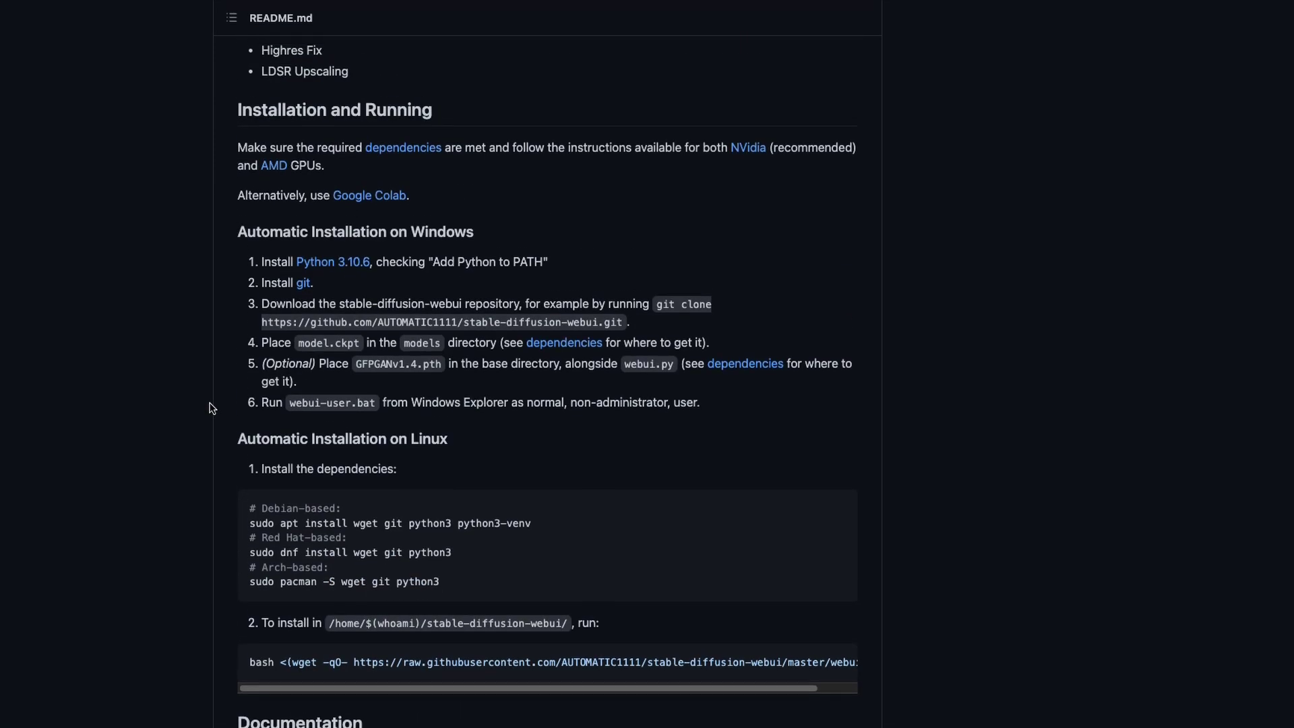
drag(671, 464, 416, 458)
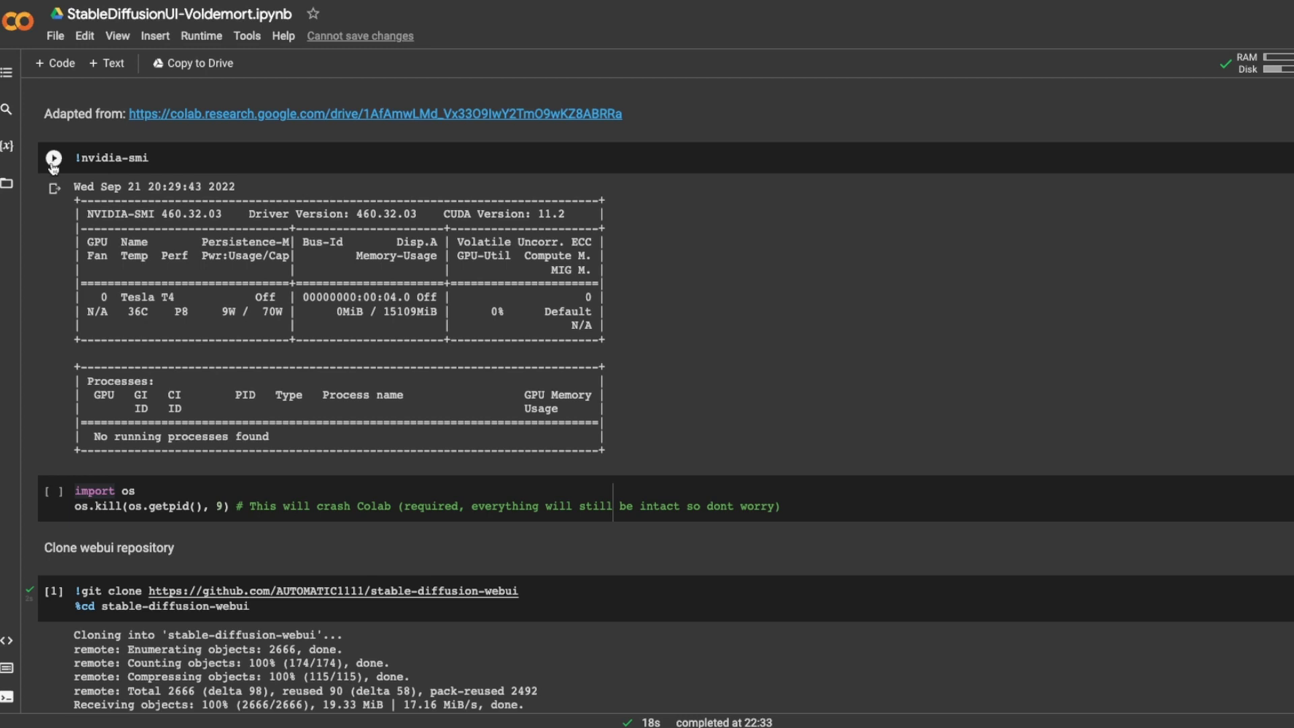
- Run the notebook from the nvidia-smi cell onward until the web UI launches with a gradio.app link
click(59, 145)
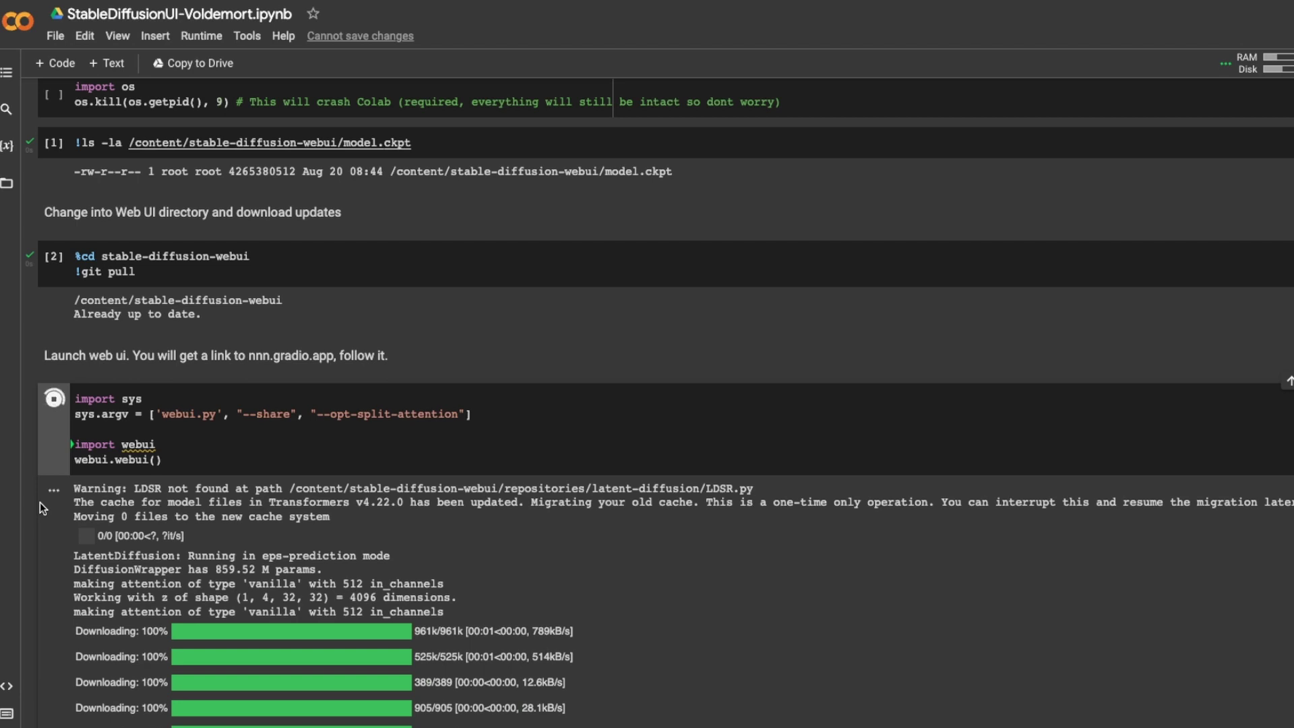
scroll(646, 472, down, 3)
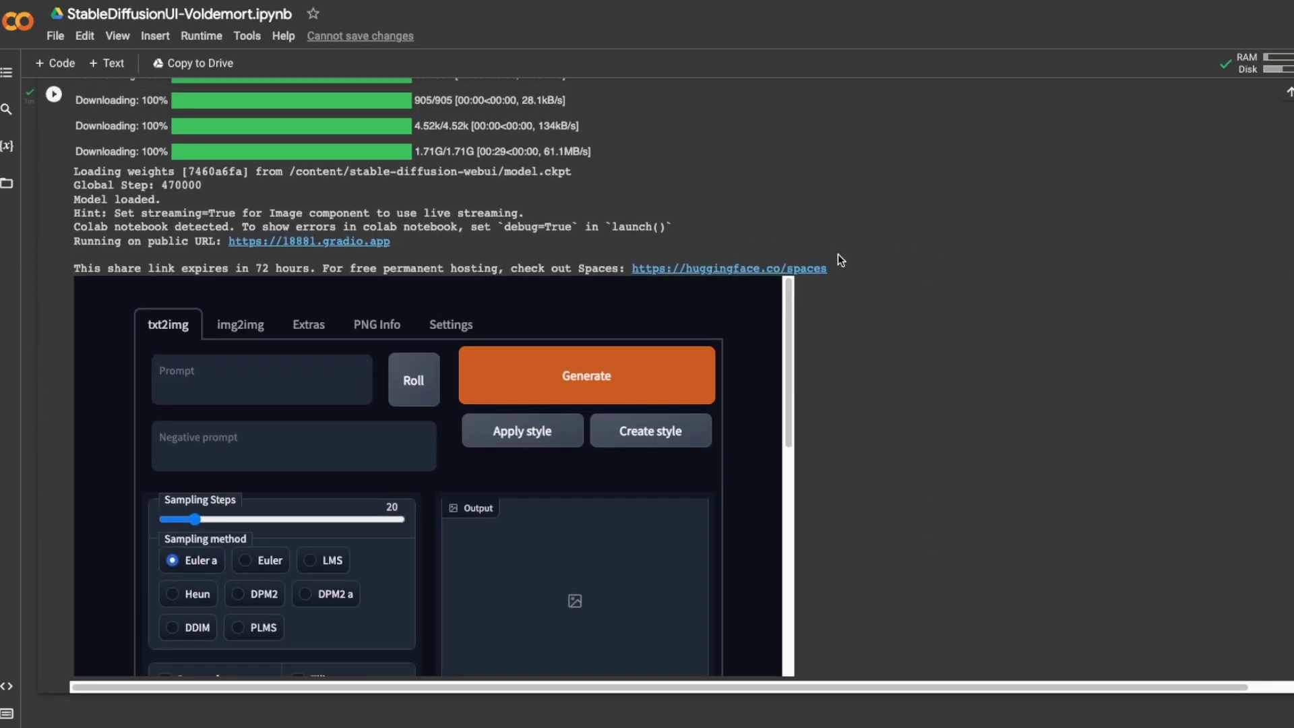
drag(612, 256, 404, 250)
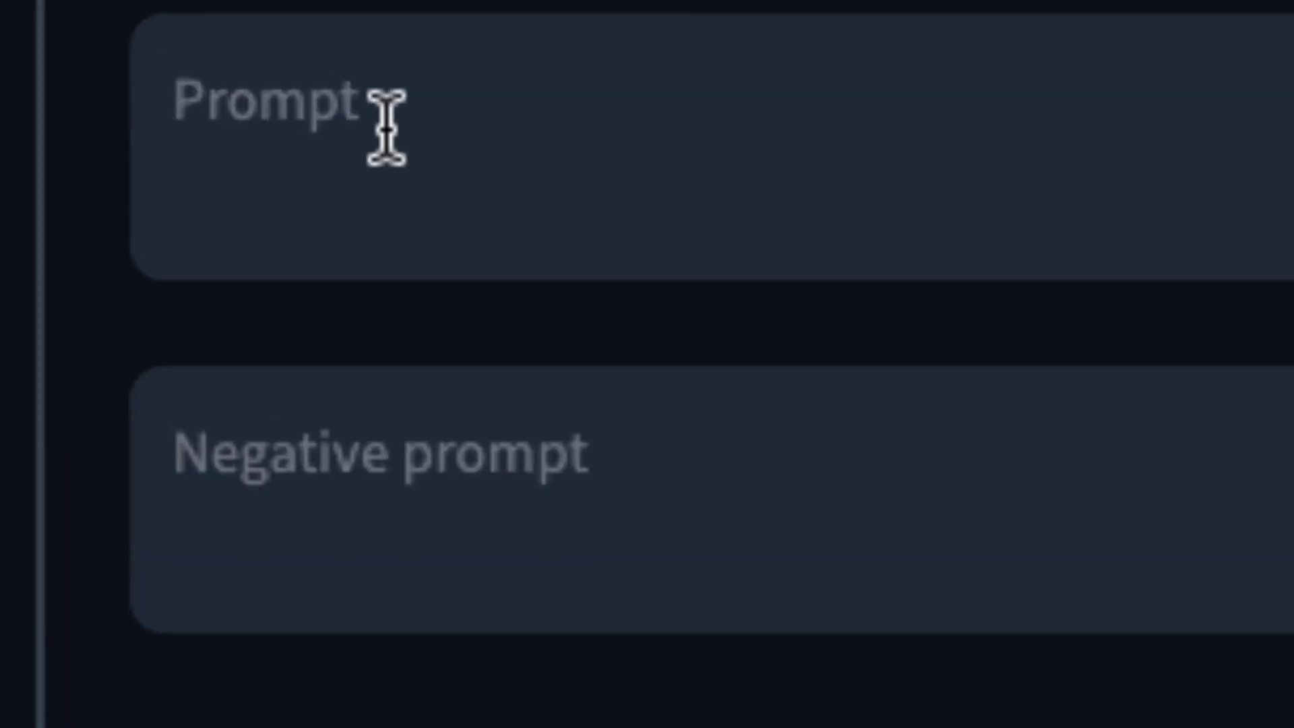
- Generate a 512x512 image from the prompt 'unicorn eating an ice cream'
click(386, 127)
text(unicorn eating )
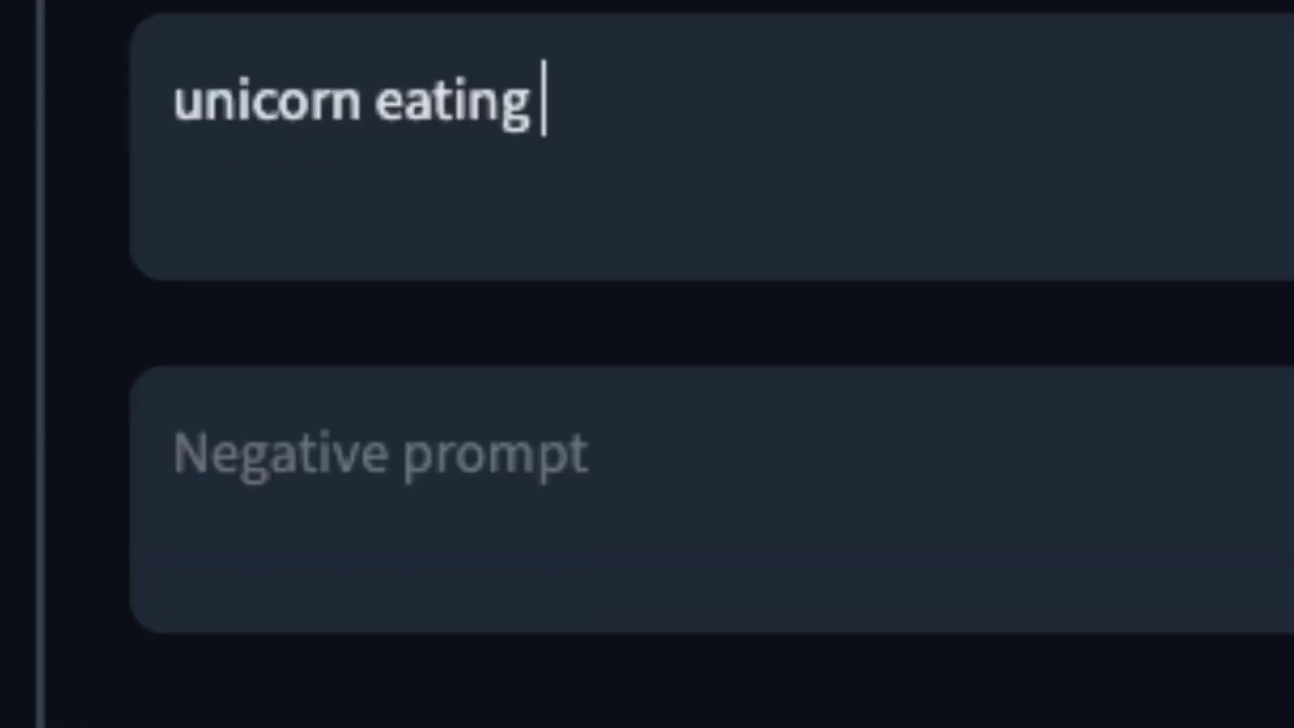
text(an ic)
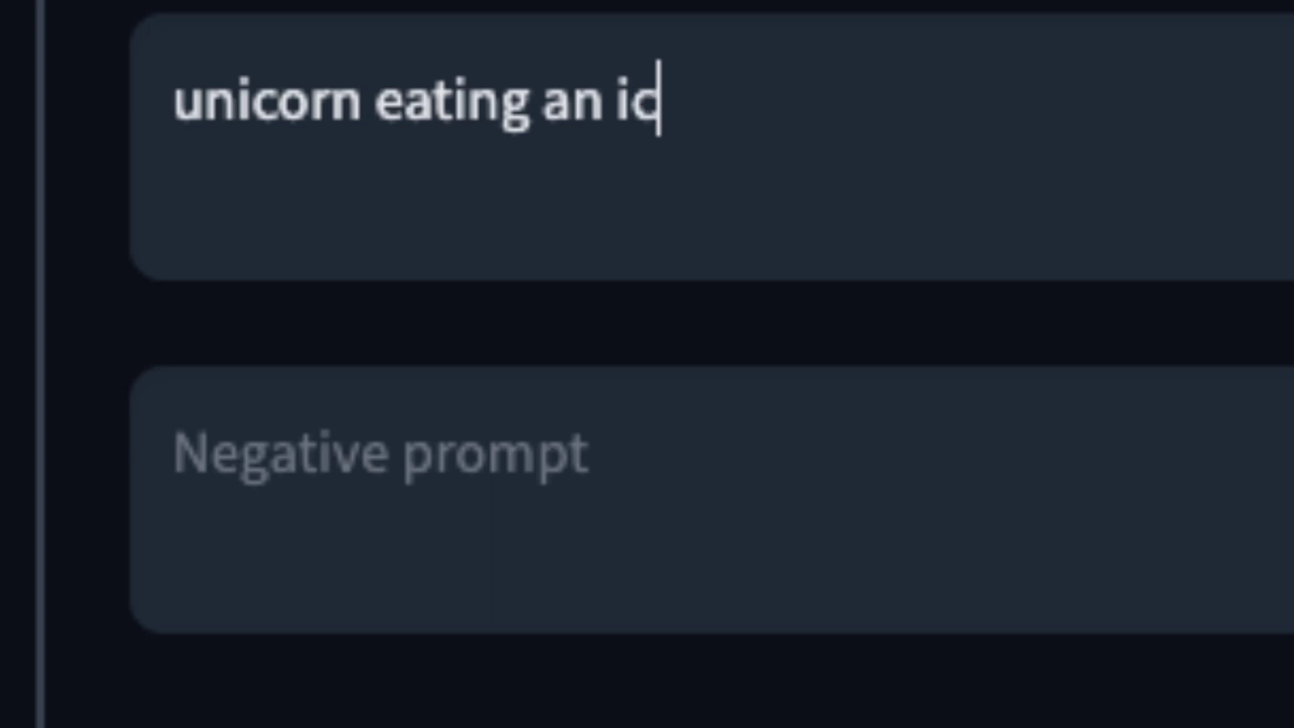
text(e cream)
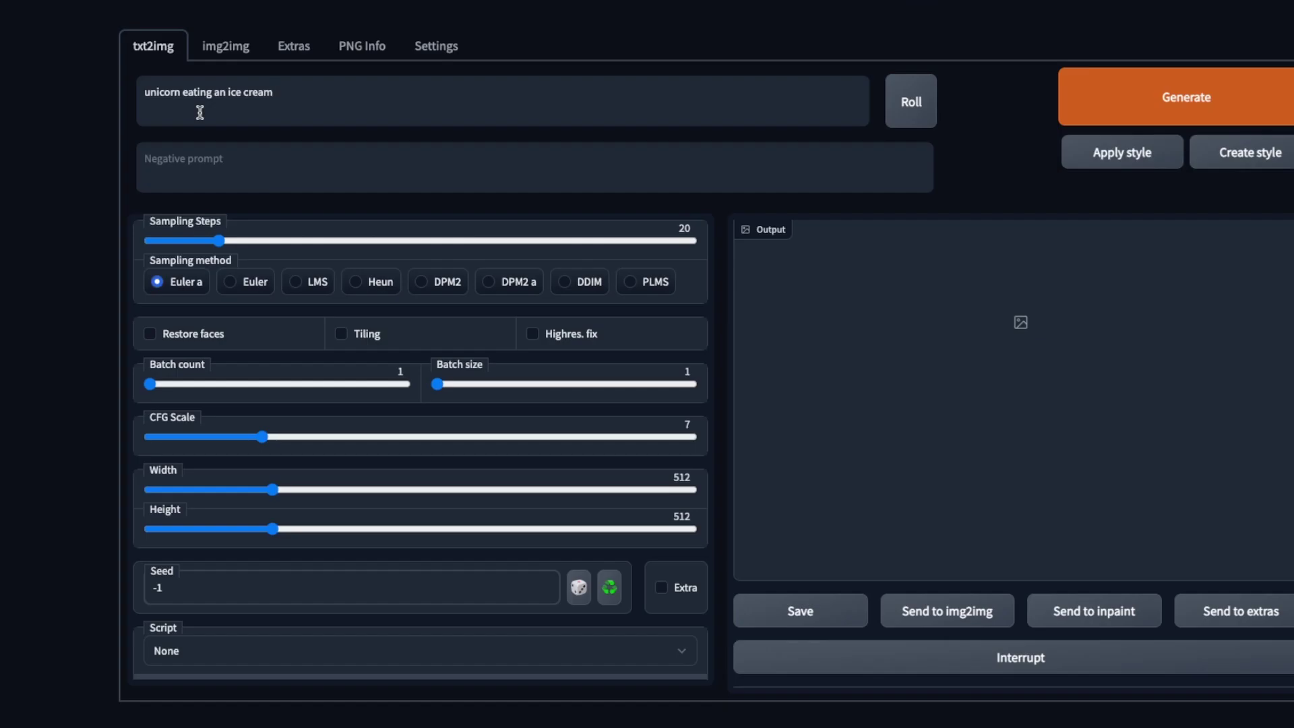
click(1083, 108)
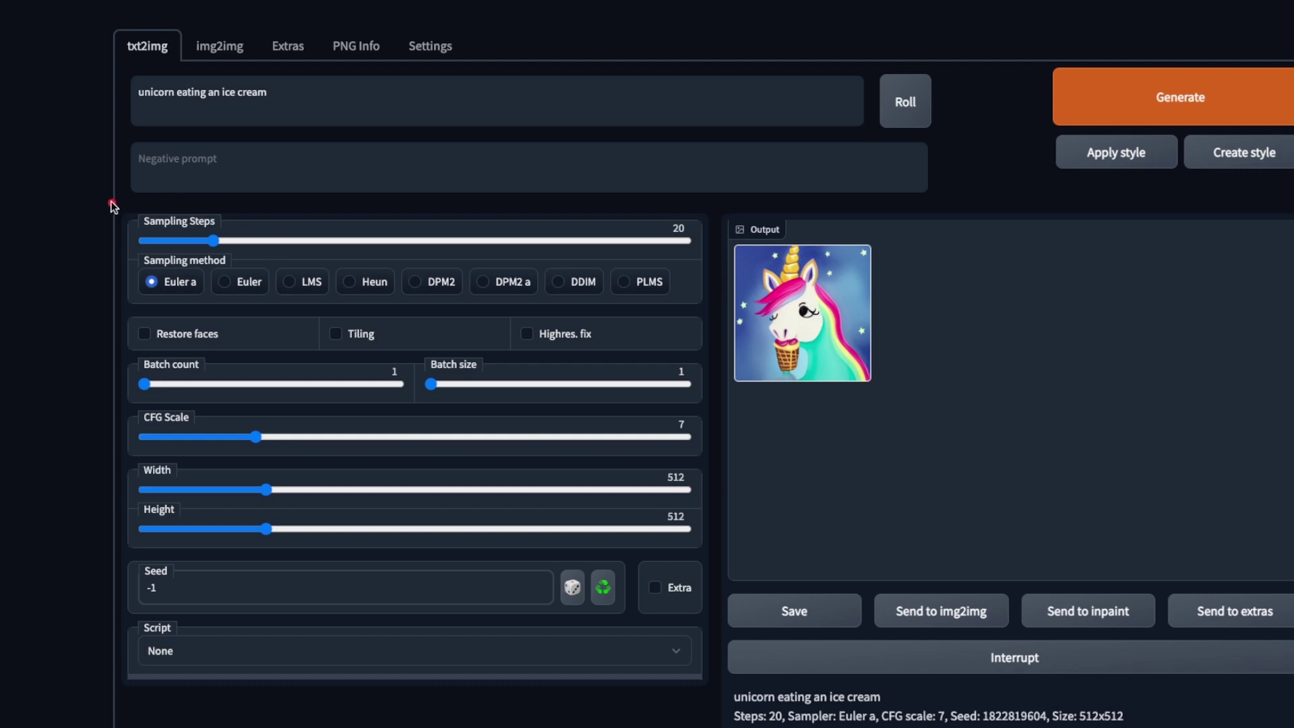
drag(110, 202, 715, 317)
drag(110, 312, 708, 685)
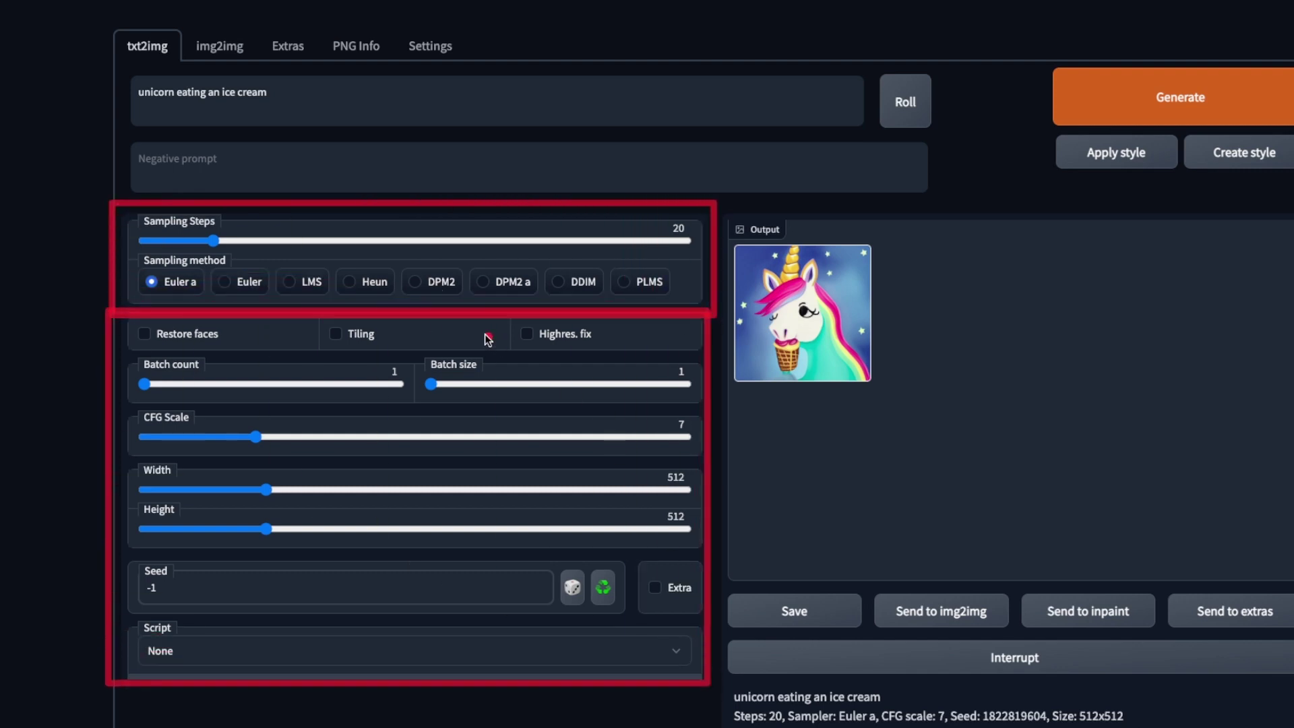
drag(108, 66, 465, 23)
key(Escape)
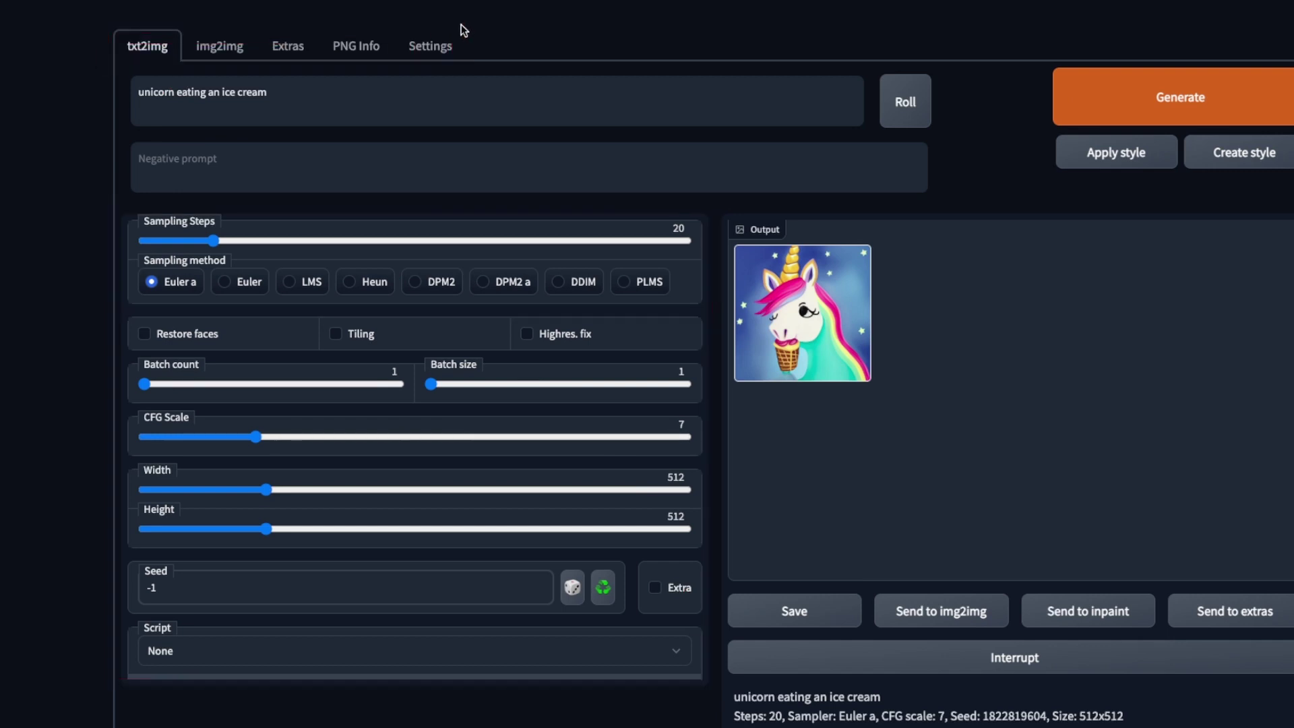
click(225, 47)
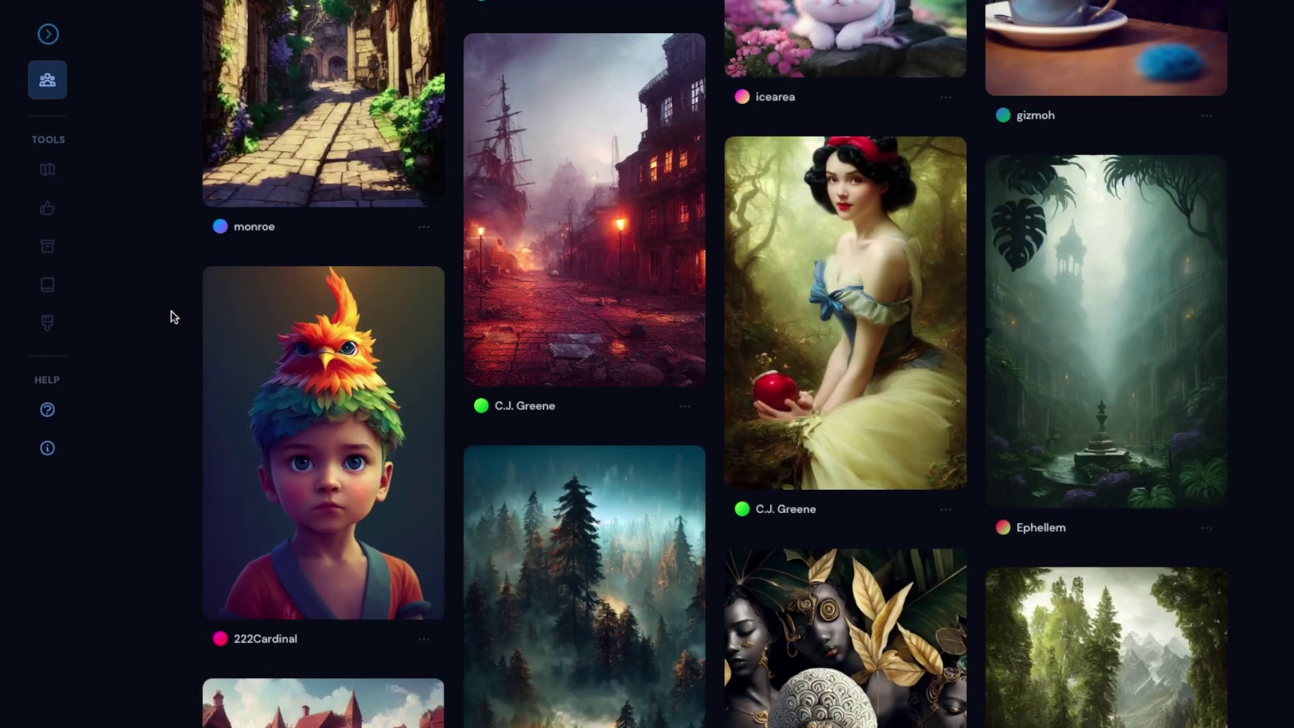
- Browse Community Showcase prompts and select Superfer's floating island waterfall prompt text
scroll(171, 310, up, 15)
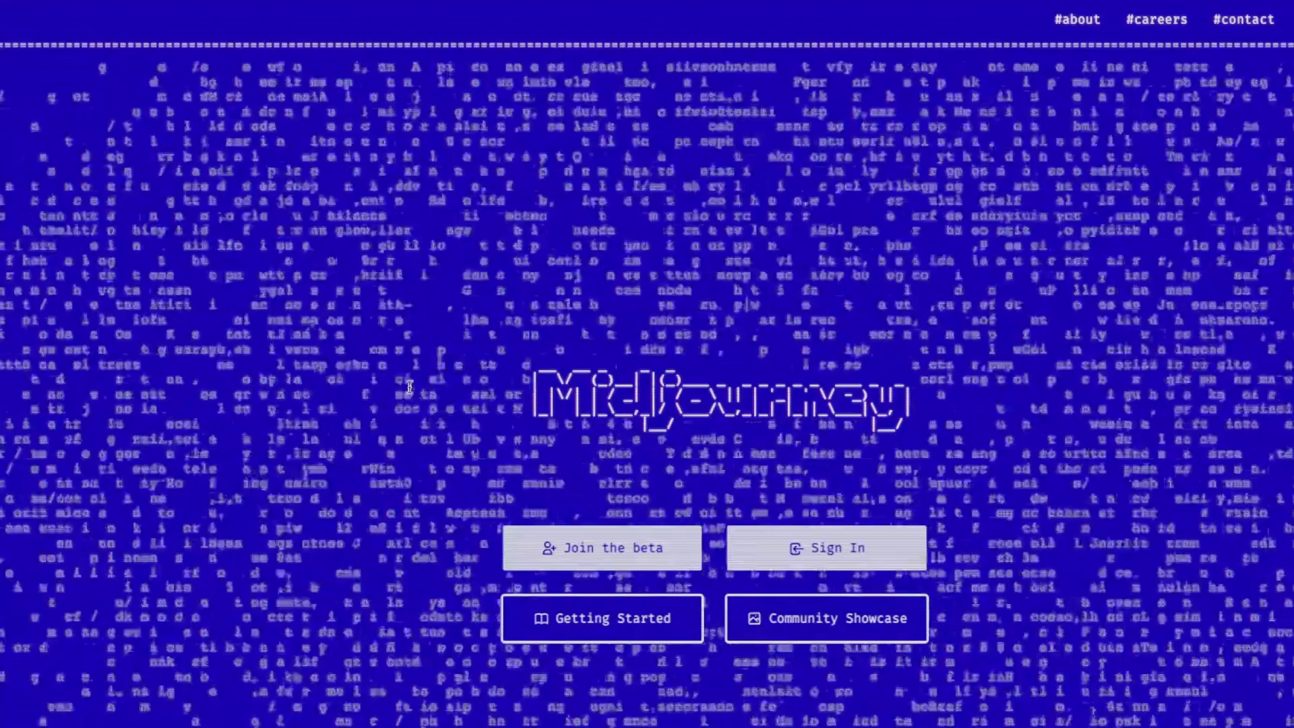
mouse_move(432, 313)
mouse_down()
mouse_move(918, 470)
mouse_move(1019, 482)
mouse_up()
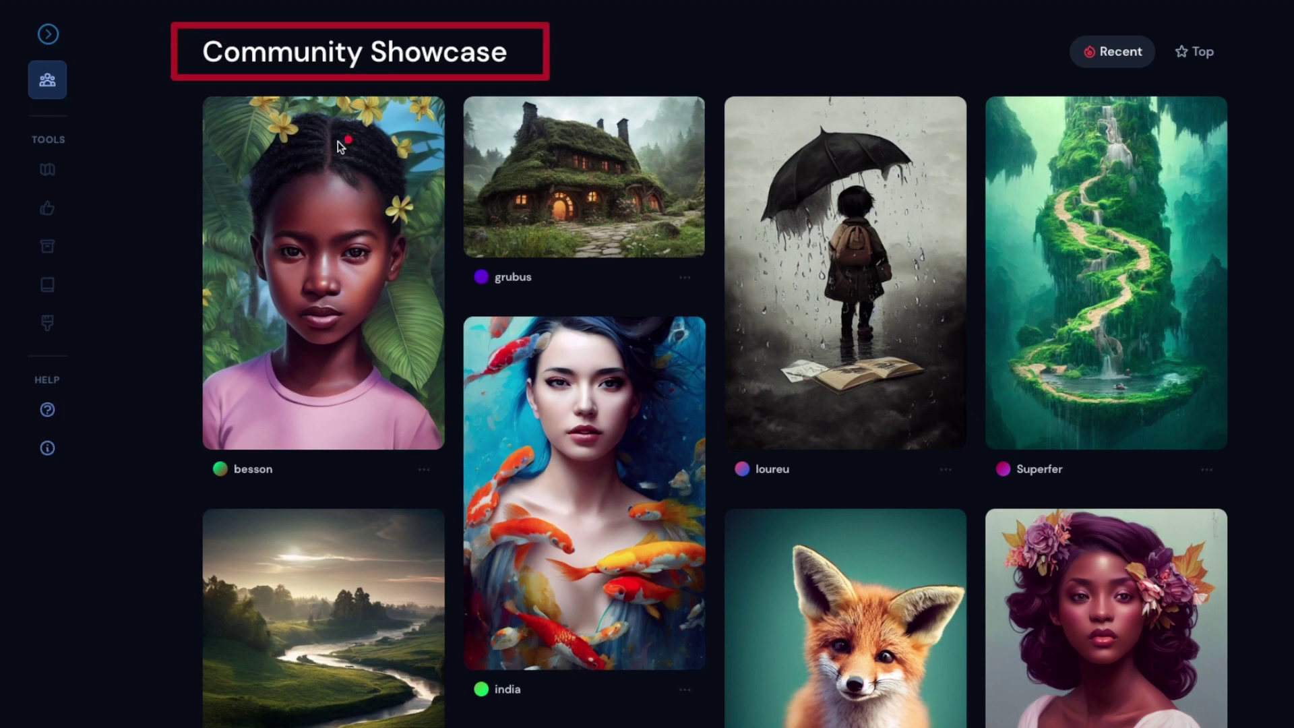
scroll(504, 388, down, 4)
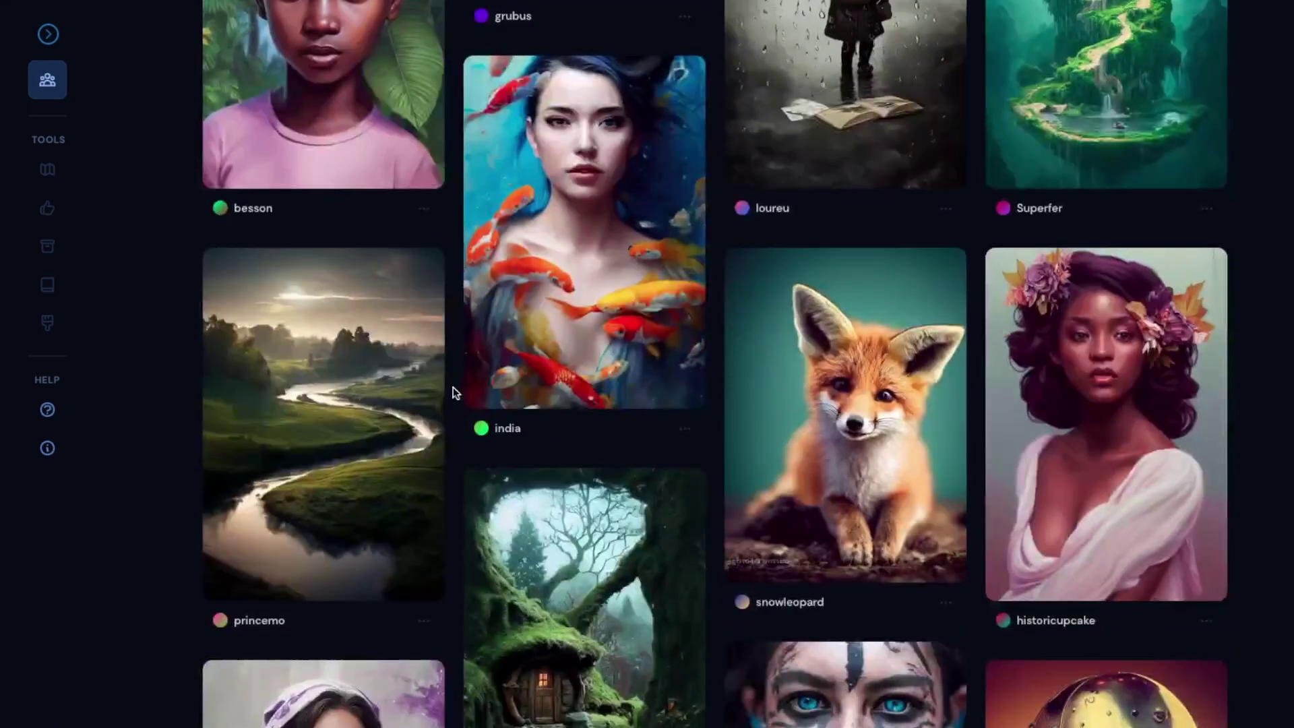
scroll(453, 391, up, 1)
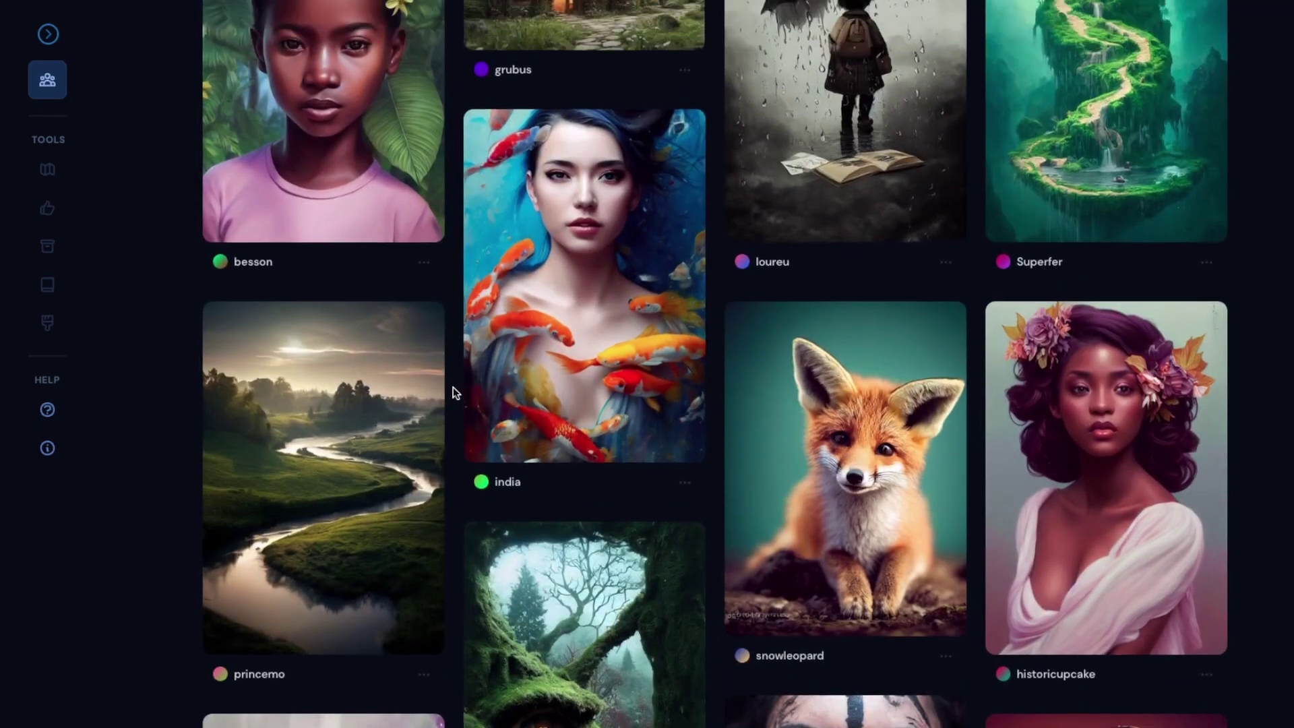
mouse_move(564, 352)
mouse_move(820, 429)
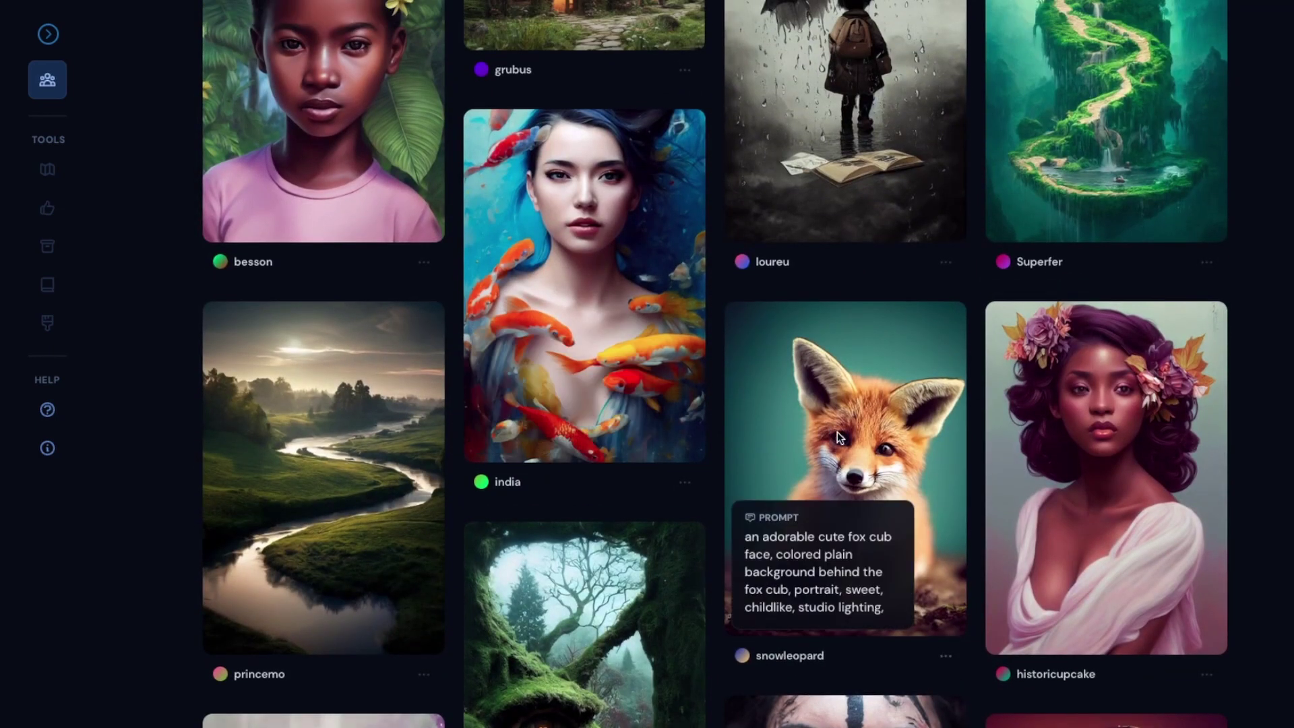
mouse_move(1110, 465)
scroll(1119, 471, up, 4)
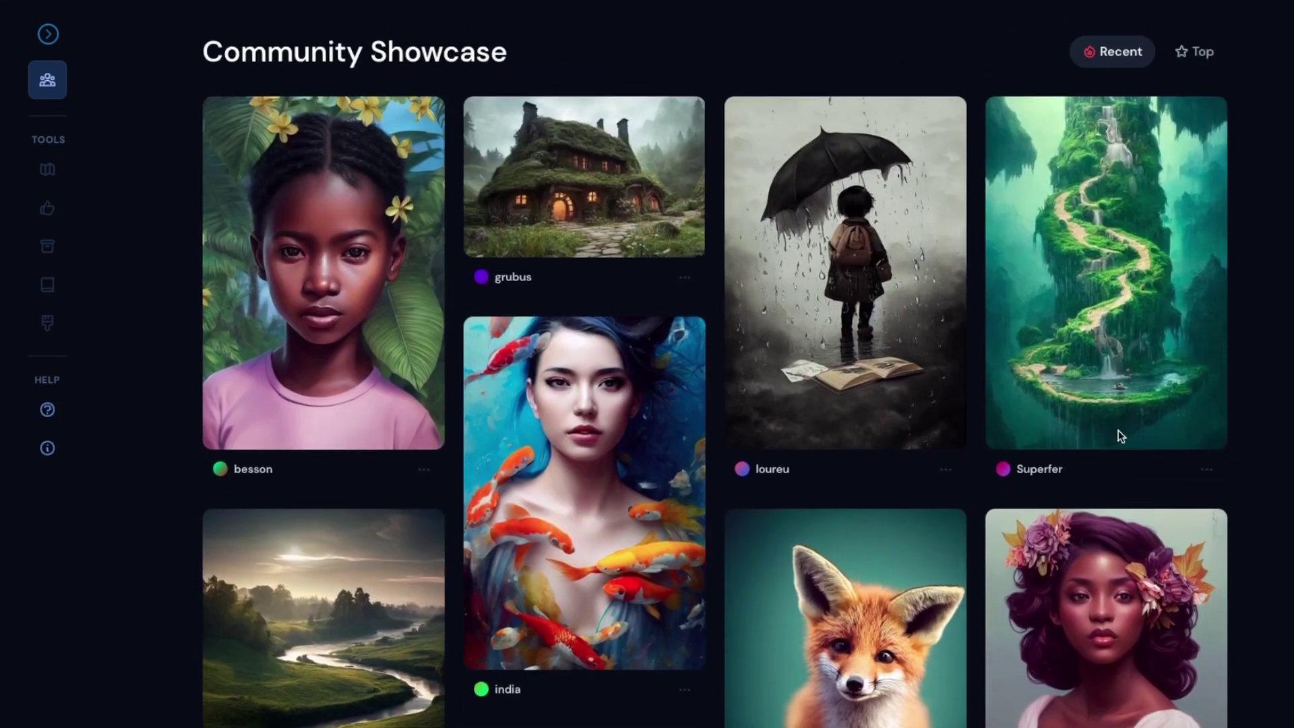
mouse_move(1047, 299)
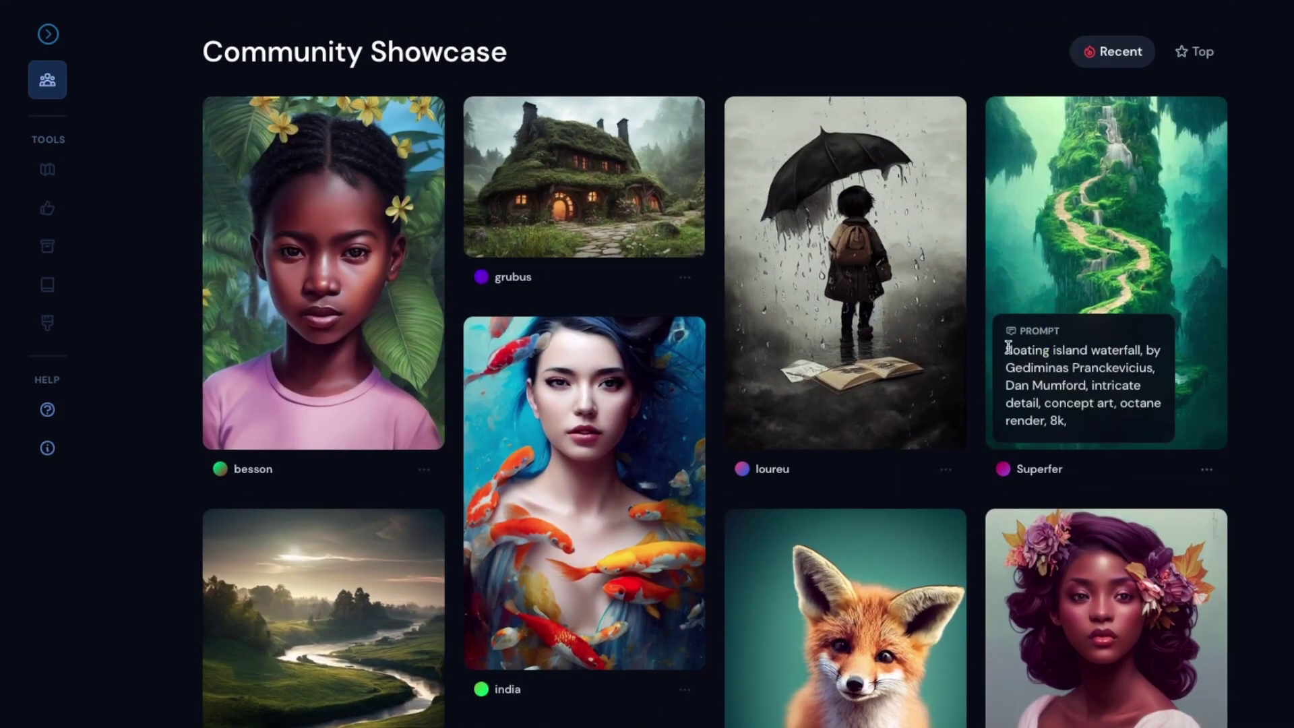
drag(1008, 349, 1063, 421)
key(ctrl+c)
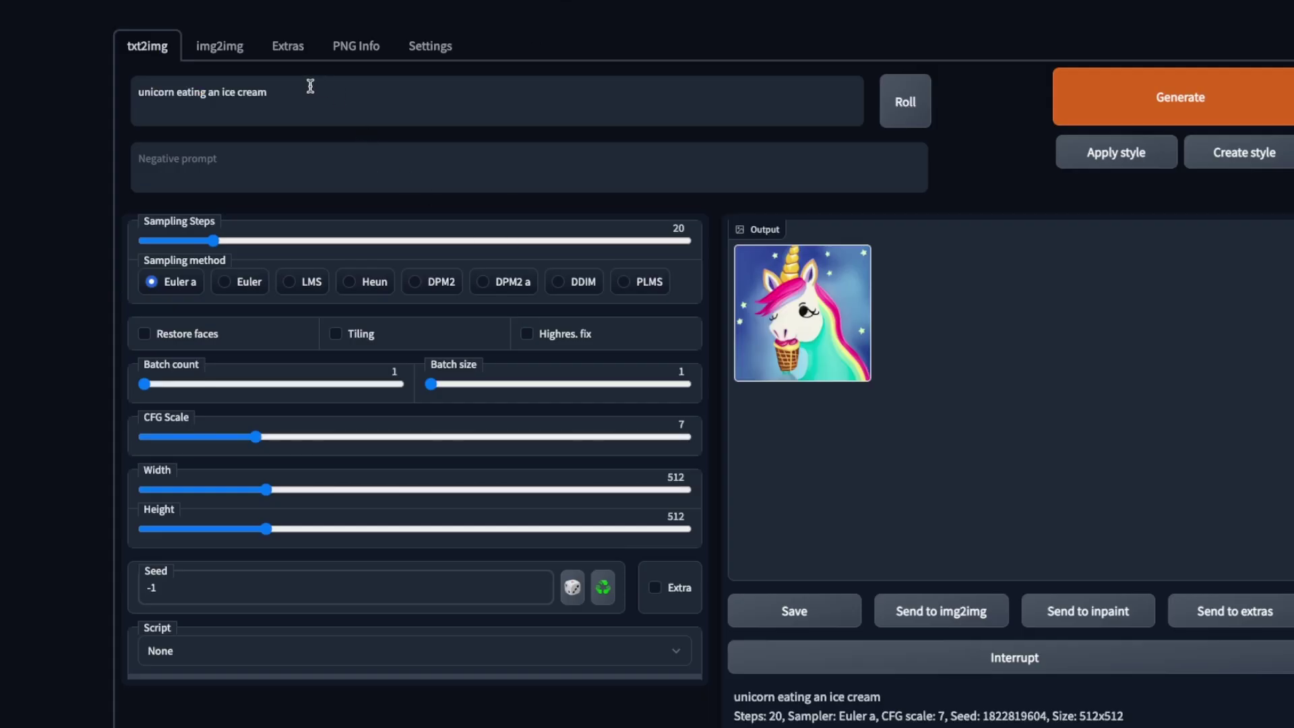
- Replace the unicorn prompt with the pasted waterfall prompt plus 'warriors, fight, light, gods' and generate
double_click(308, 85)
key(ctrl+a)
key(ctrl+v)
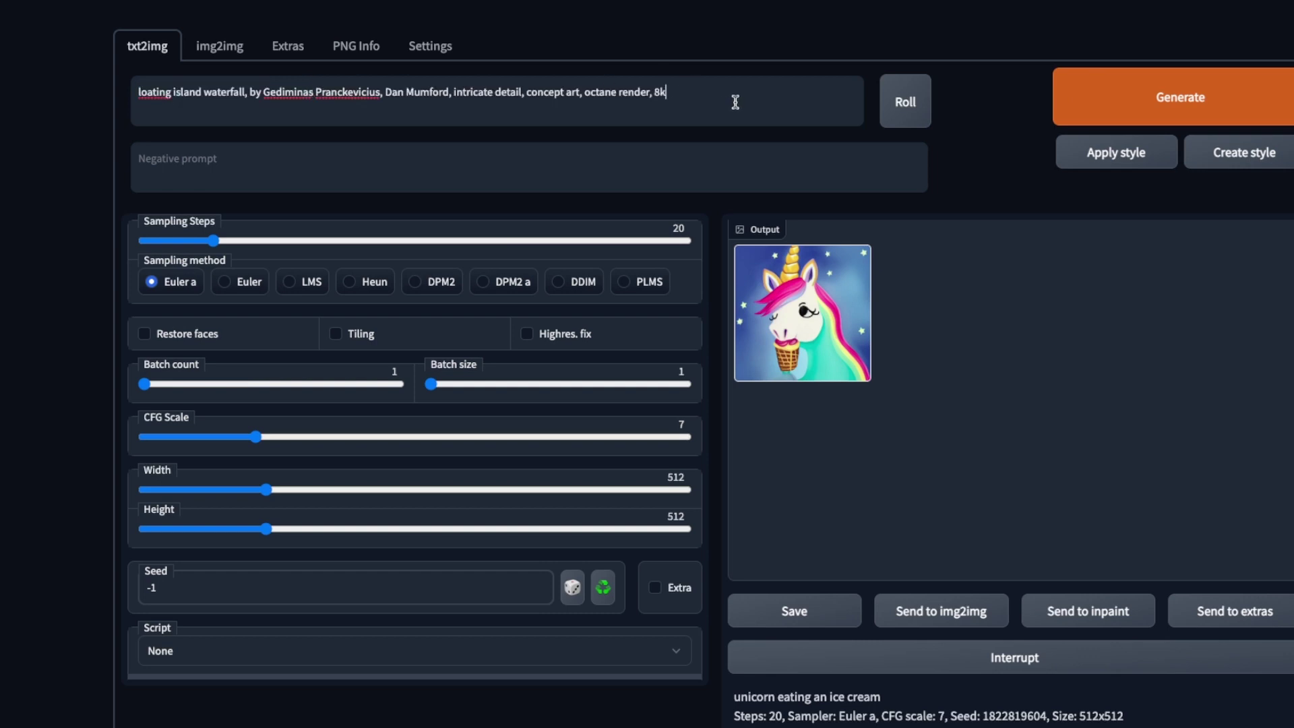
text(,)
text(warriors, fight, light, gods)
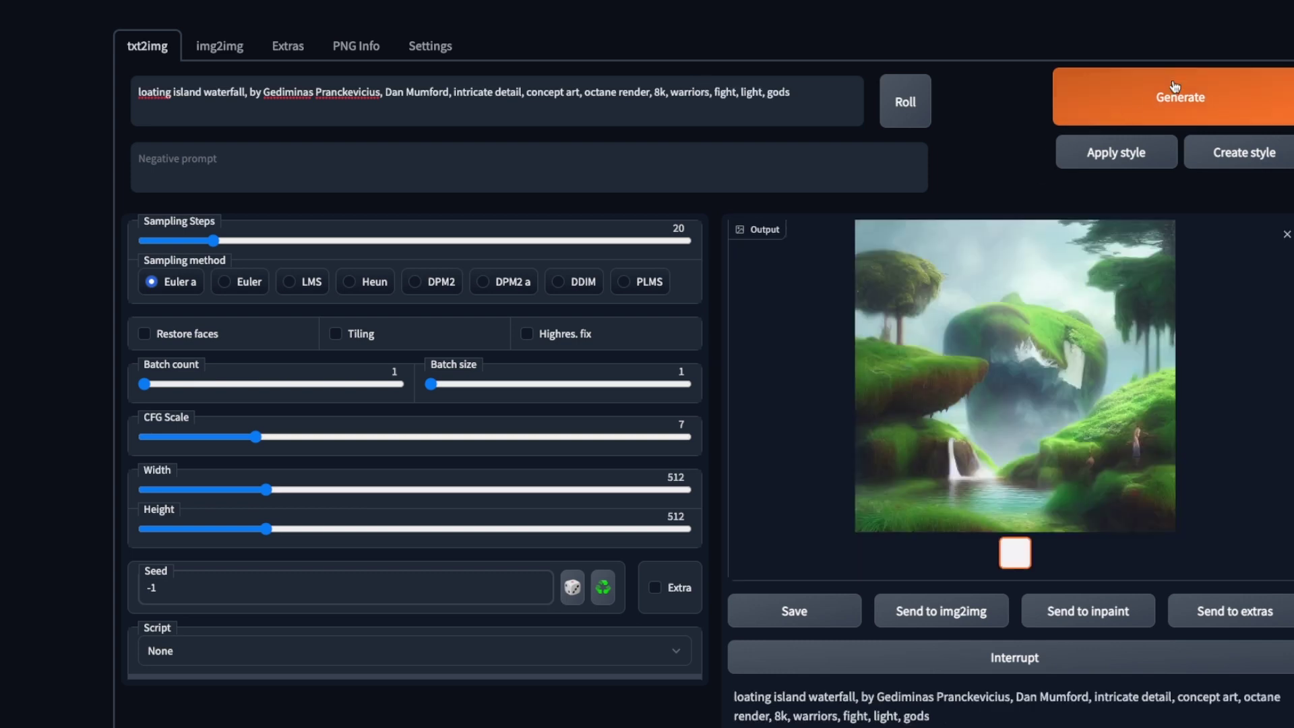
click(1172, 93)
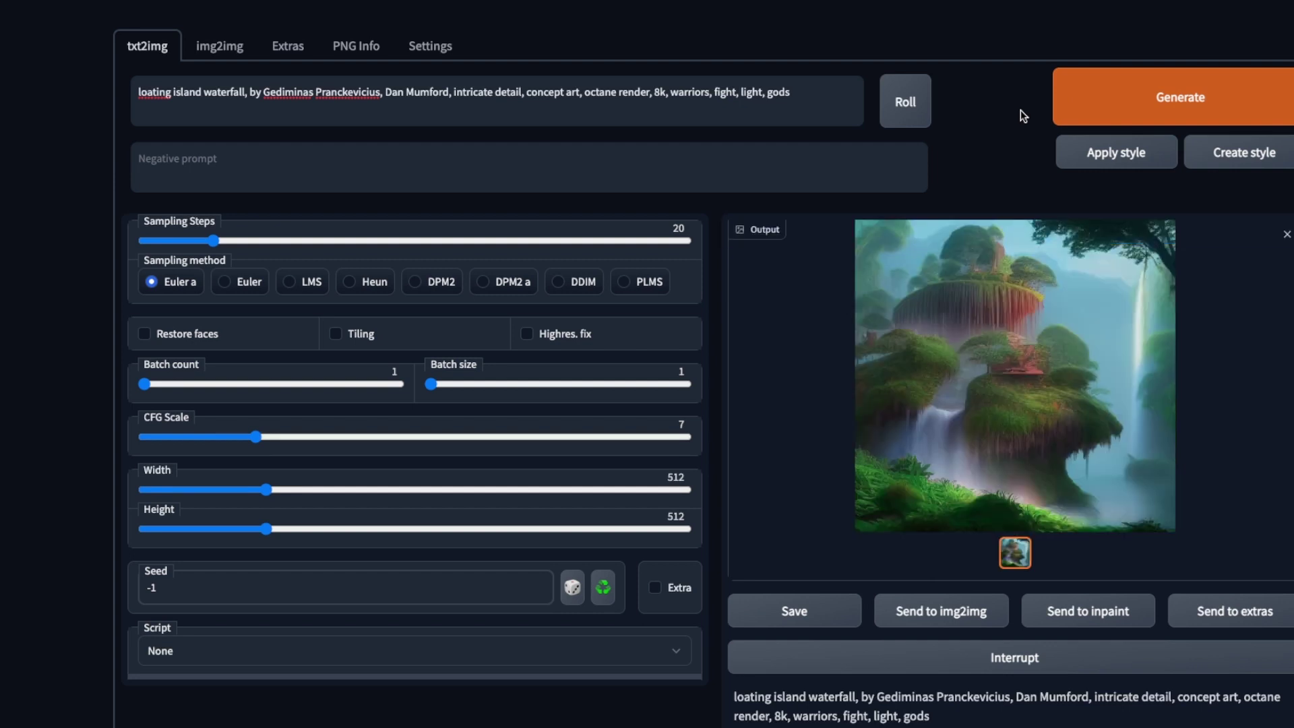
- Reopen the generated waterfall thumbnail and show it in the full-screen lightbox
click(1286, 235)
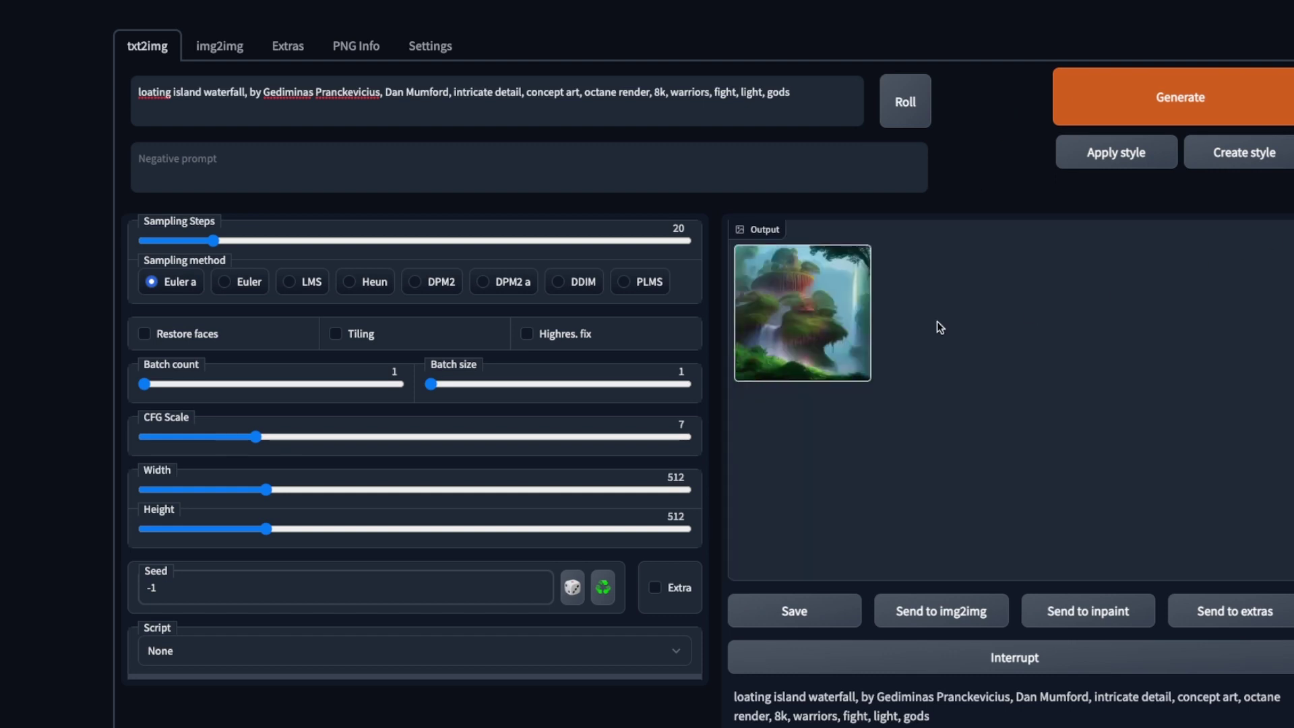
click(811, 285)
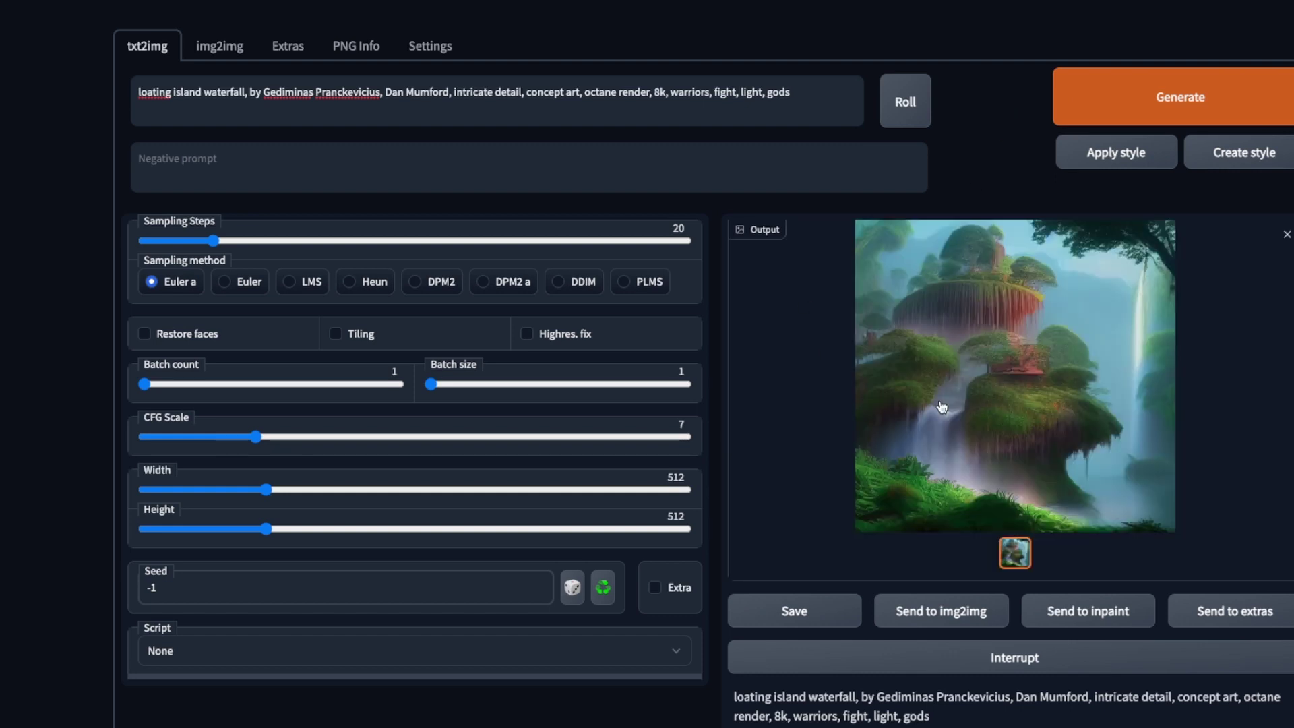
click(983, 403)
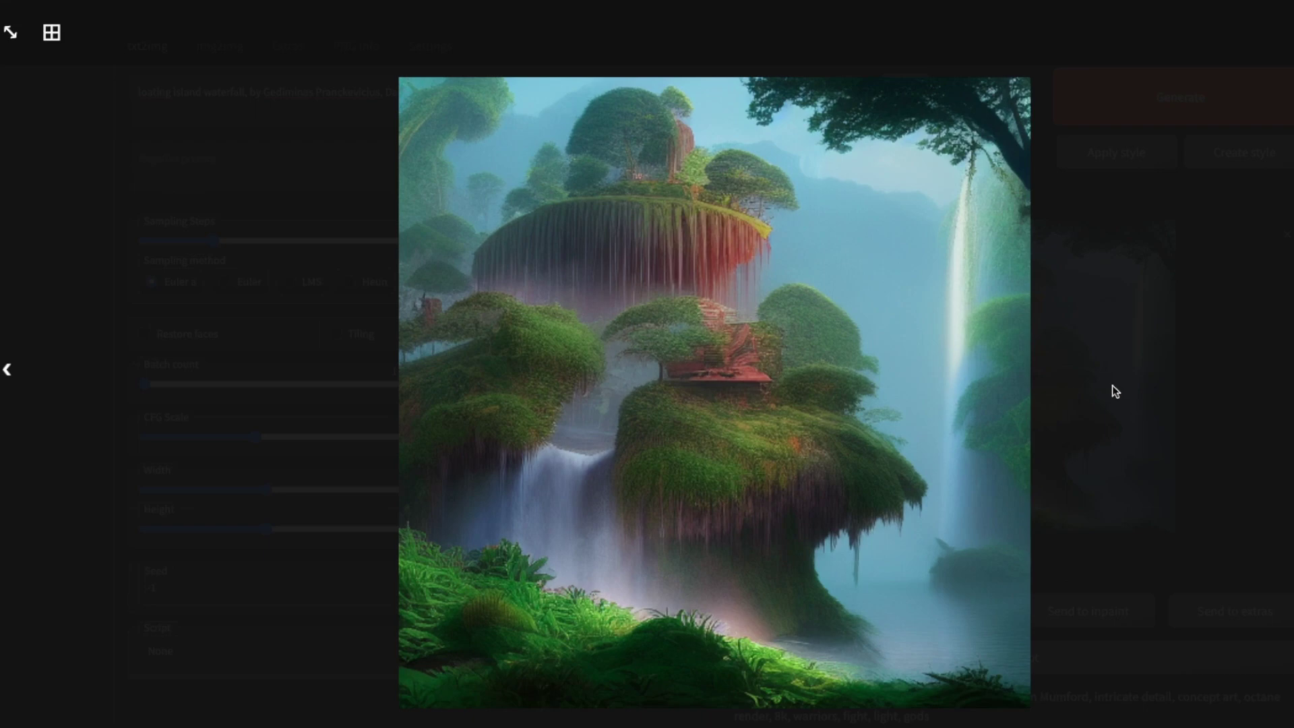